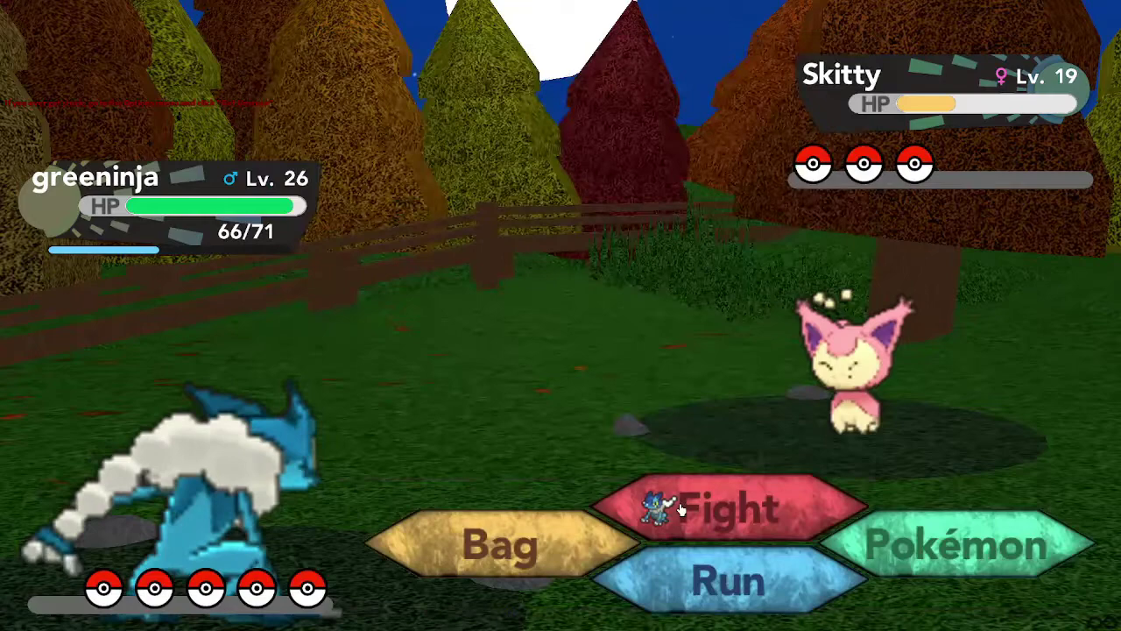
Attack Skitty with greeninja's Quick attack until it faints.
click(682, 510)
click(869, 520)
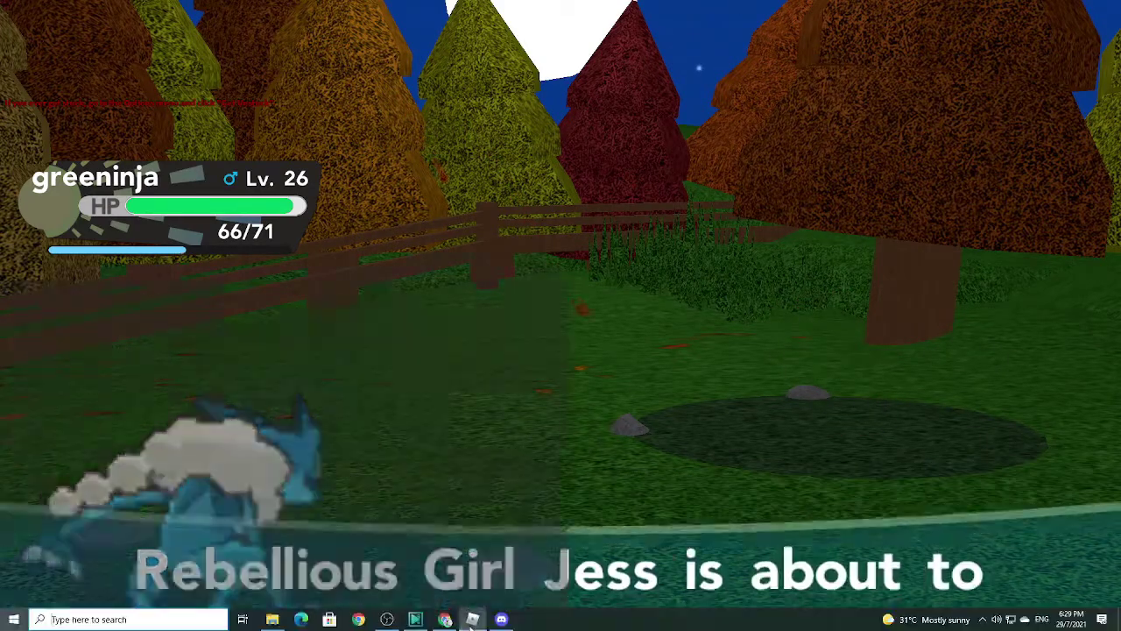
Advance the battle text and keep greeninja in when Jess sends out Glameow.
key(super)
click(720, 448)
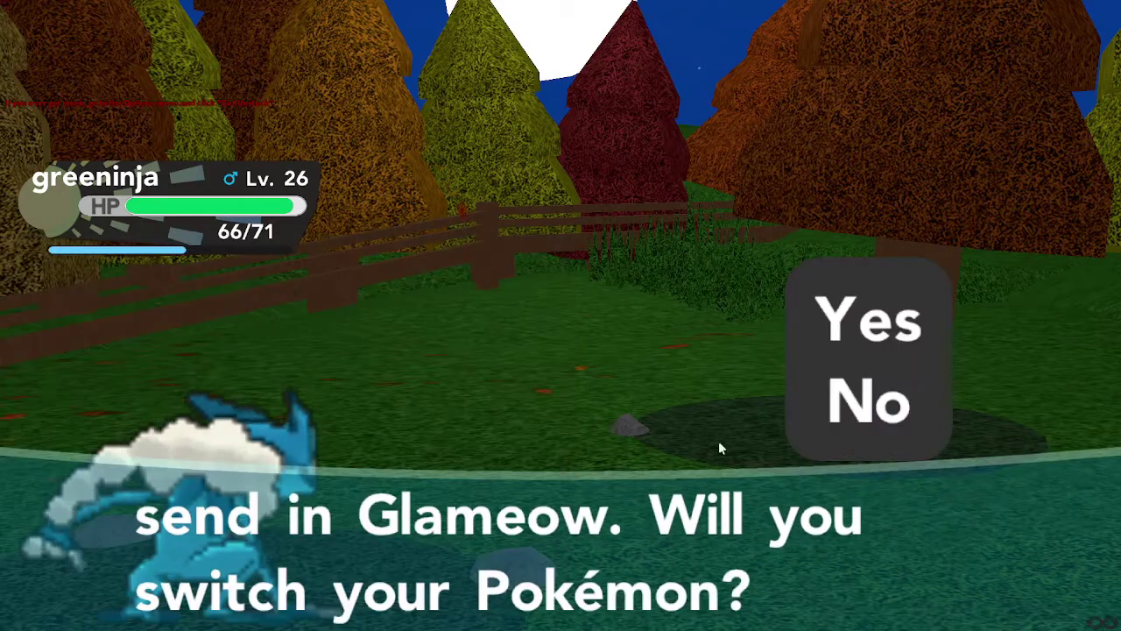
key(Return)
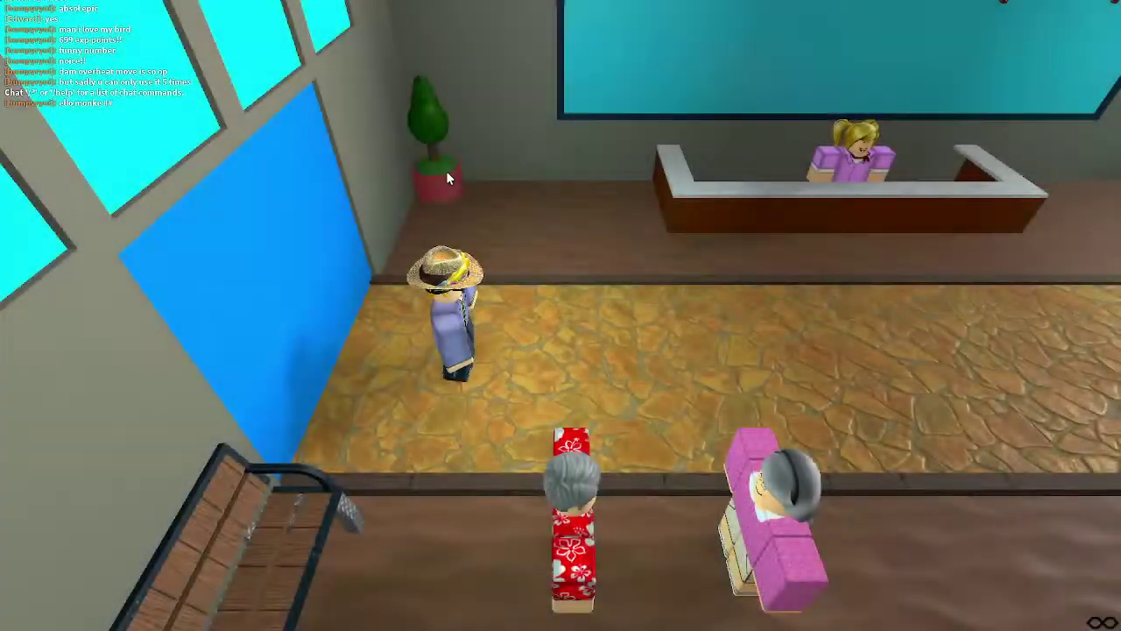
Walk out of the reception building along the stone path toward the red building.
key(w)
key(s)
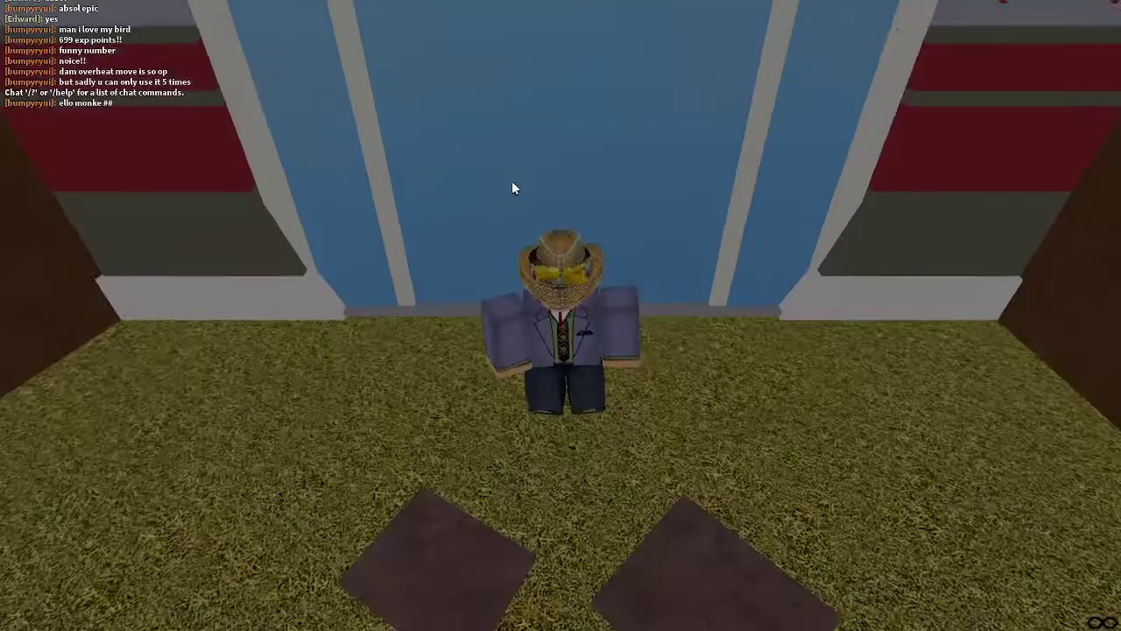
key(s)
key(w)
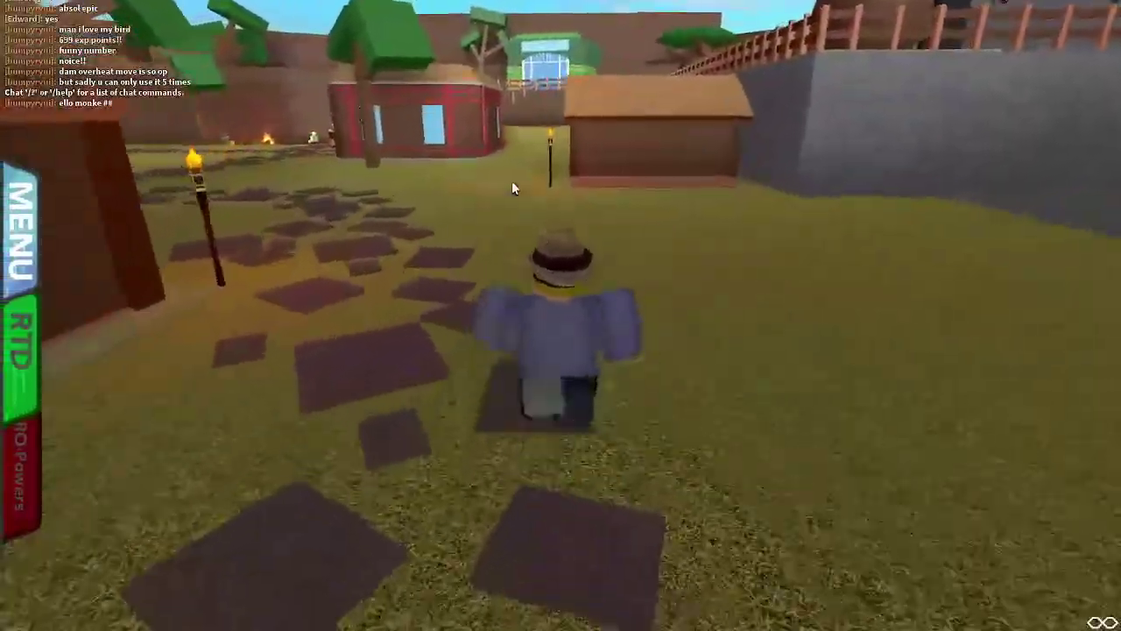
key(w)
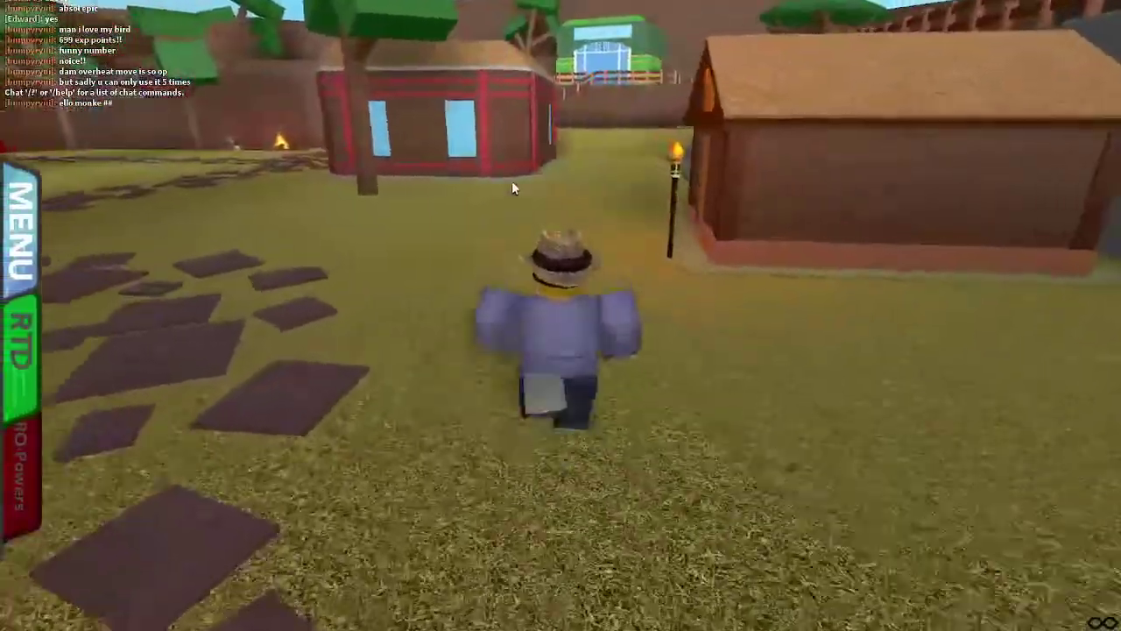
Run past the red building, send 'ello' in chat, and climb the wooden stairs.
key(w)
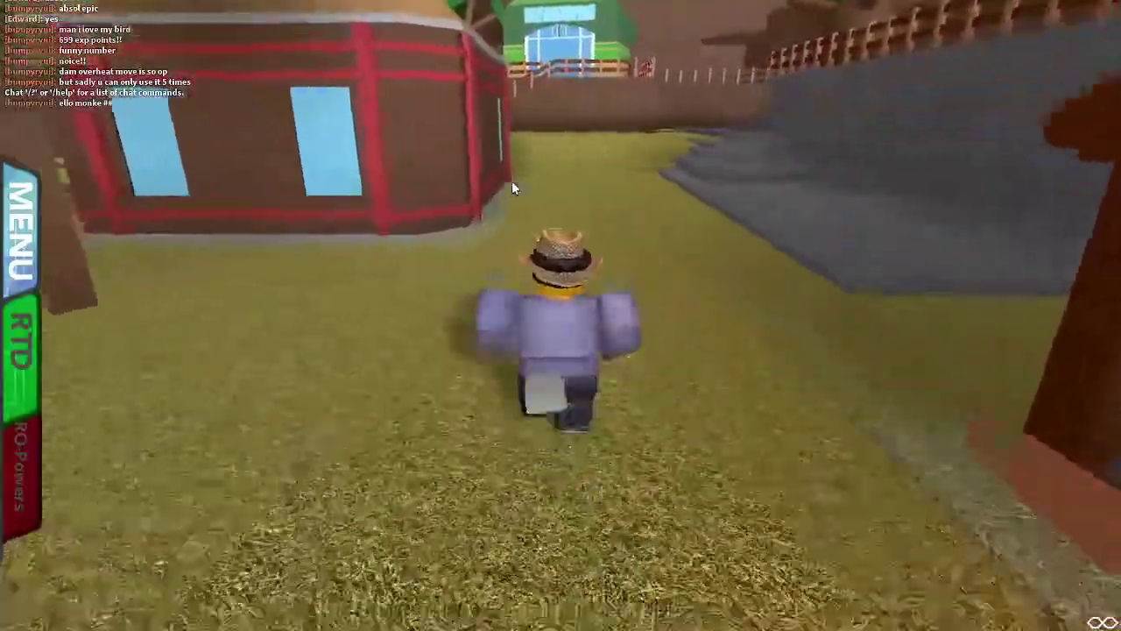
key(w)
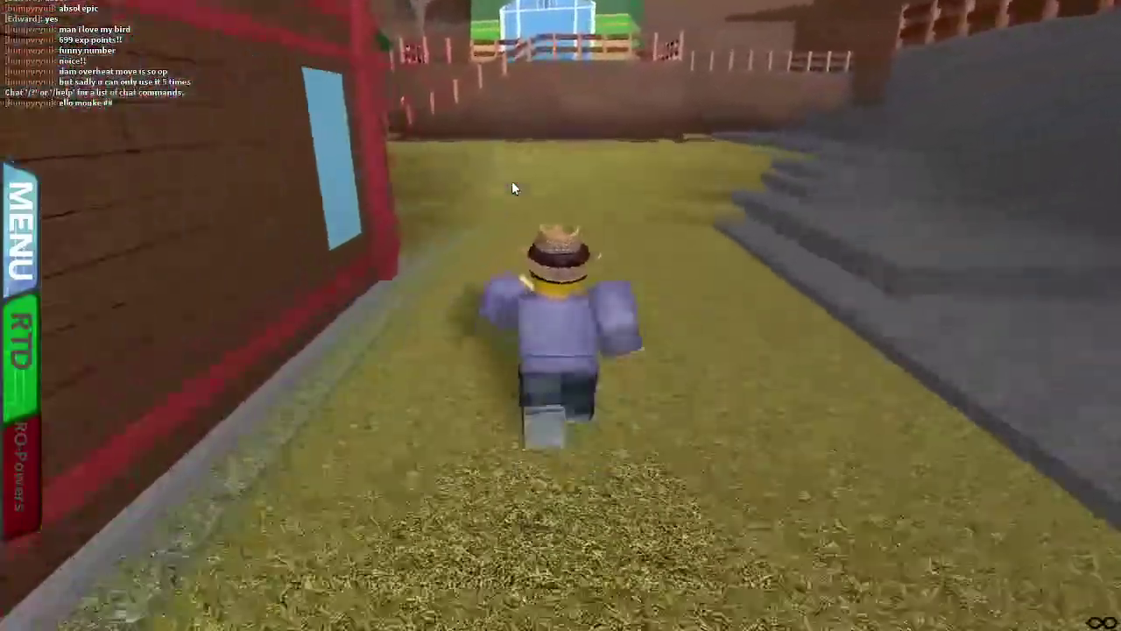
key(w)
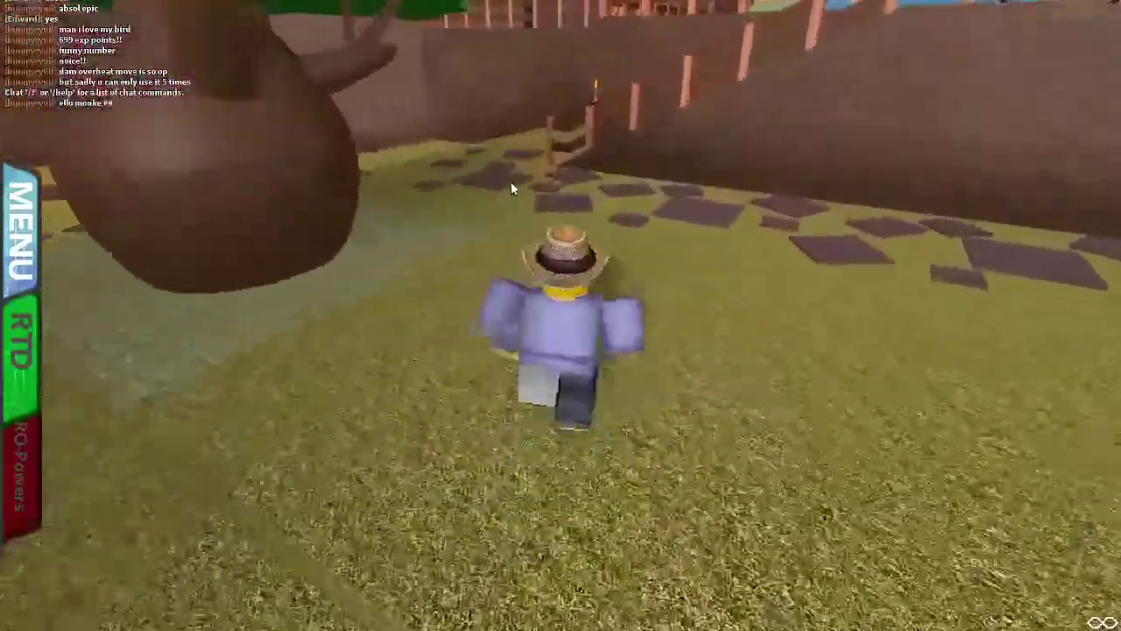
text(o)
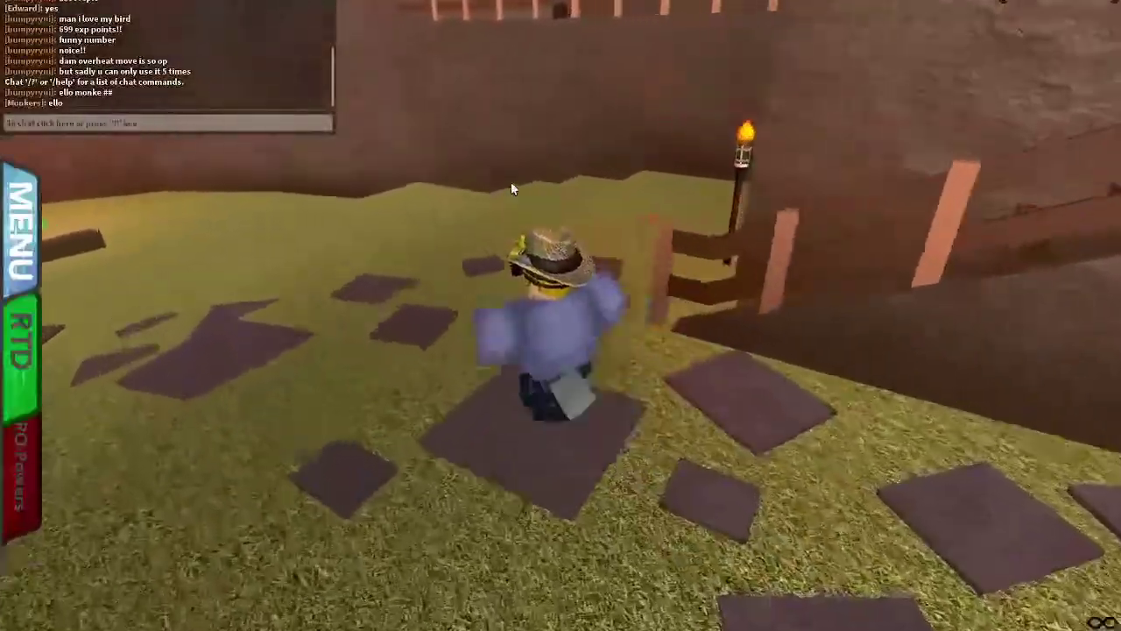
key(Return)
key(w)
key(w)
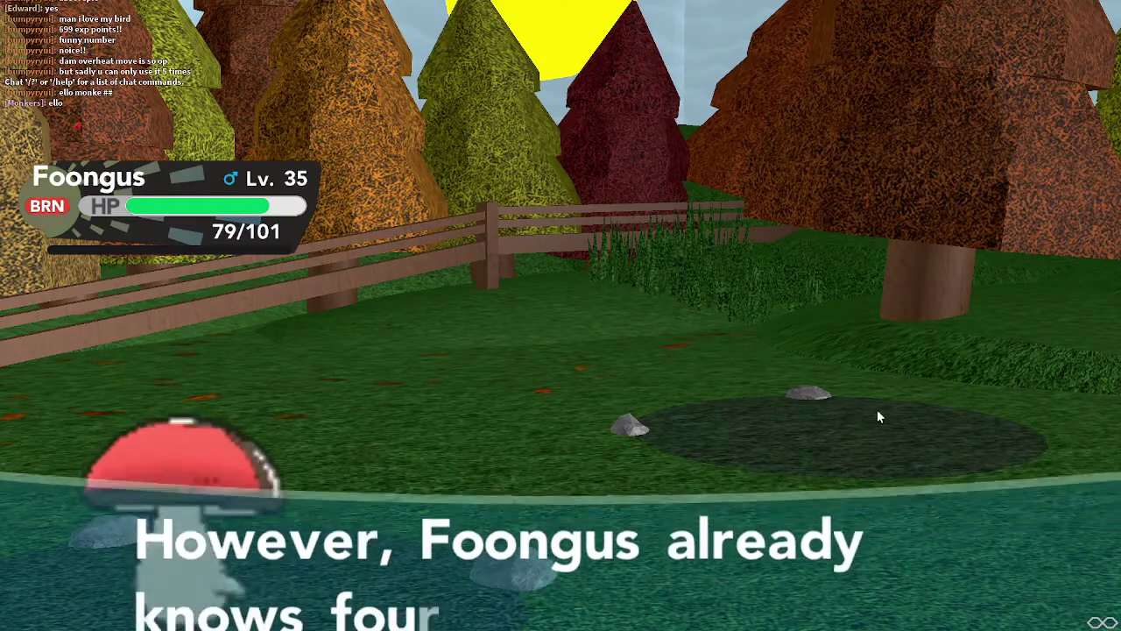
Agree to replace a move and pick Sweet Scent to forget for Synthesis.
click(861, 401)
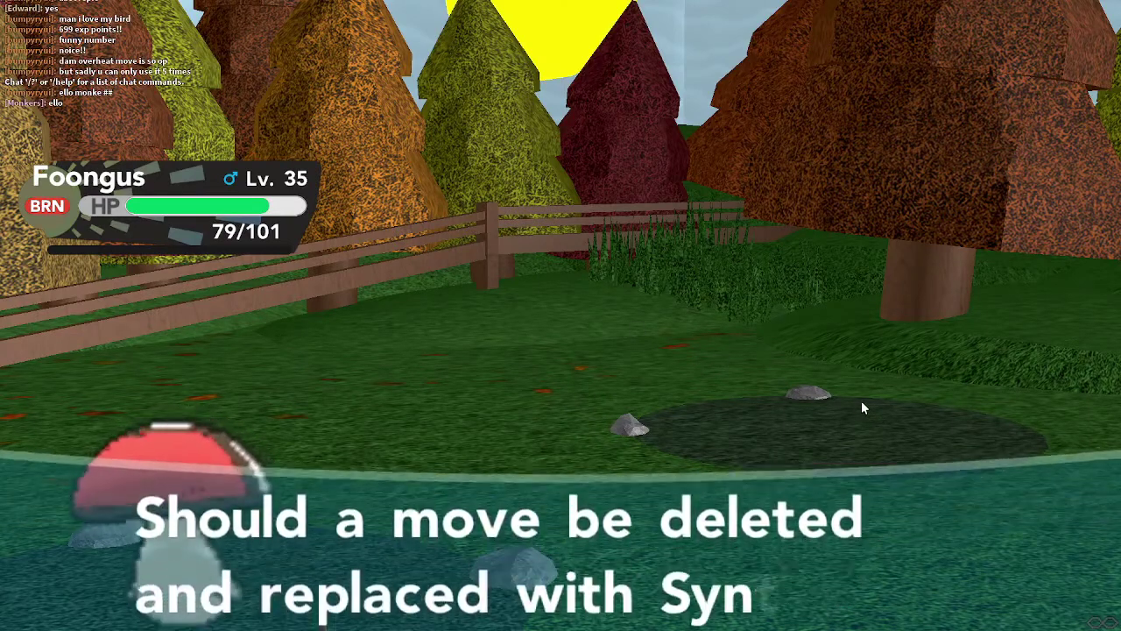
click(855, 333)
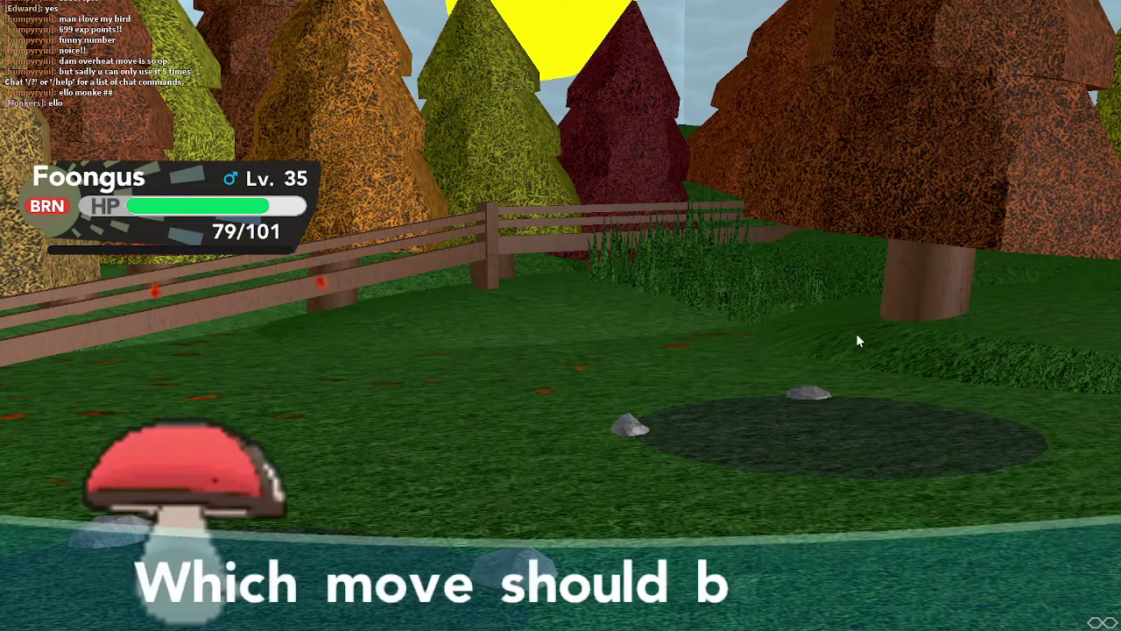
click(855, 338)
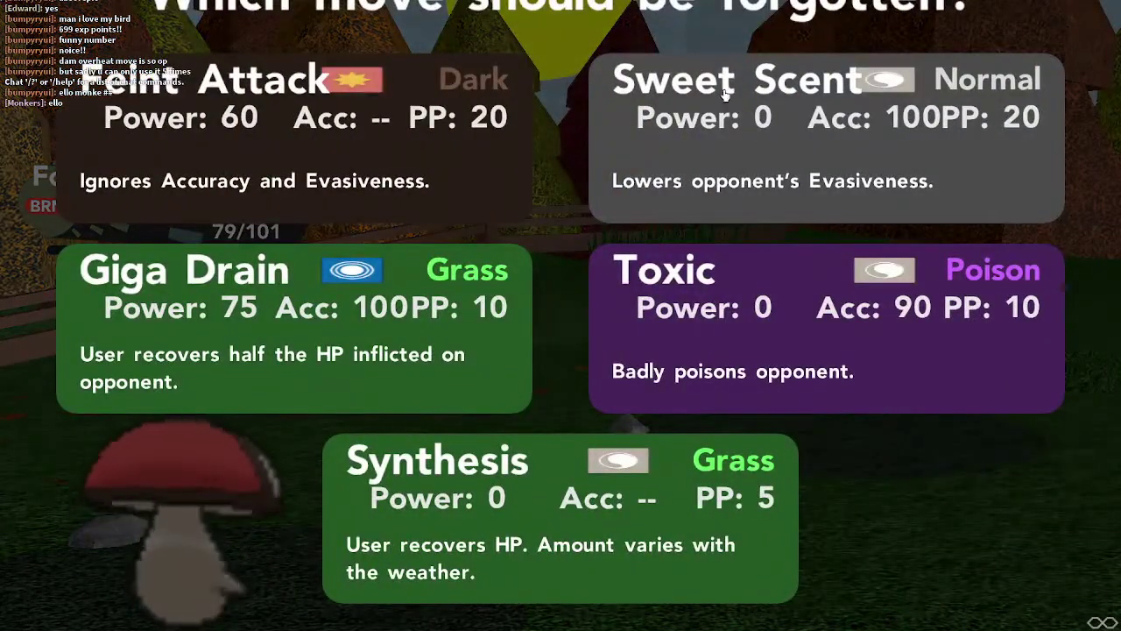
click(724, 93)
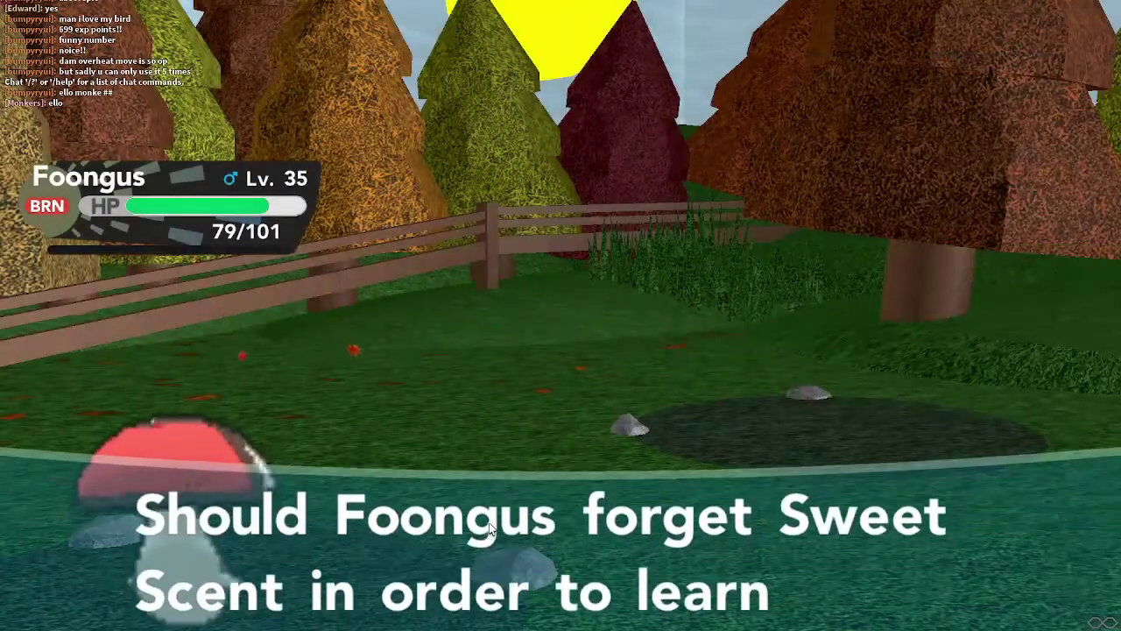
click(887, 302)
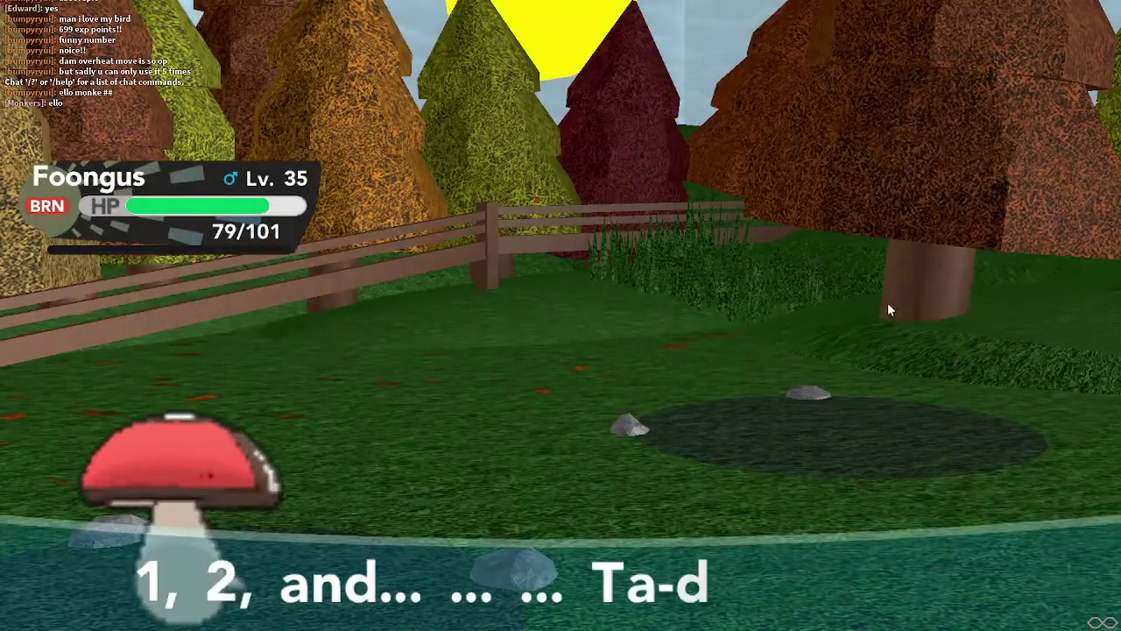
Go through the Synthesis learned messages and the trainer's remark to collect ₽1,020.
click(806, 309)
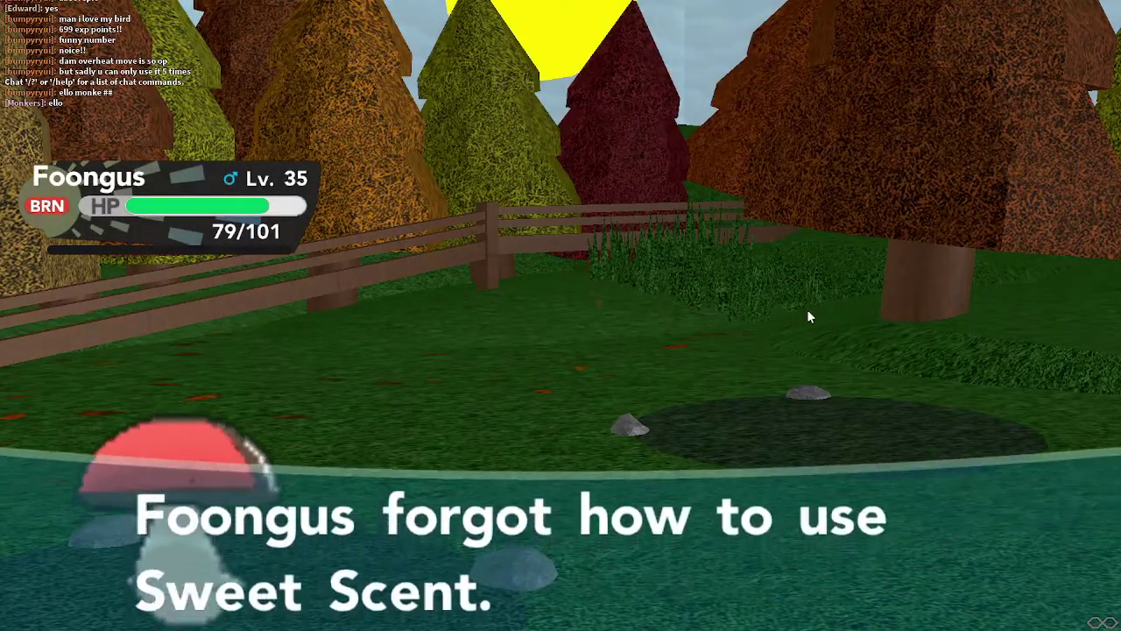
click(807, 309)
click(799, 310)
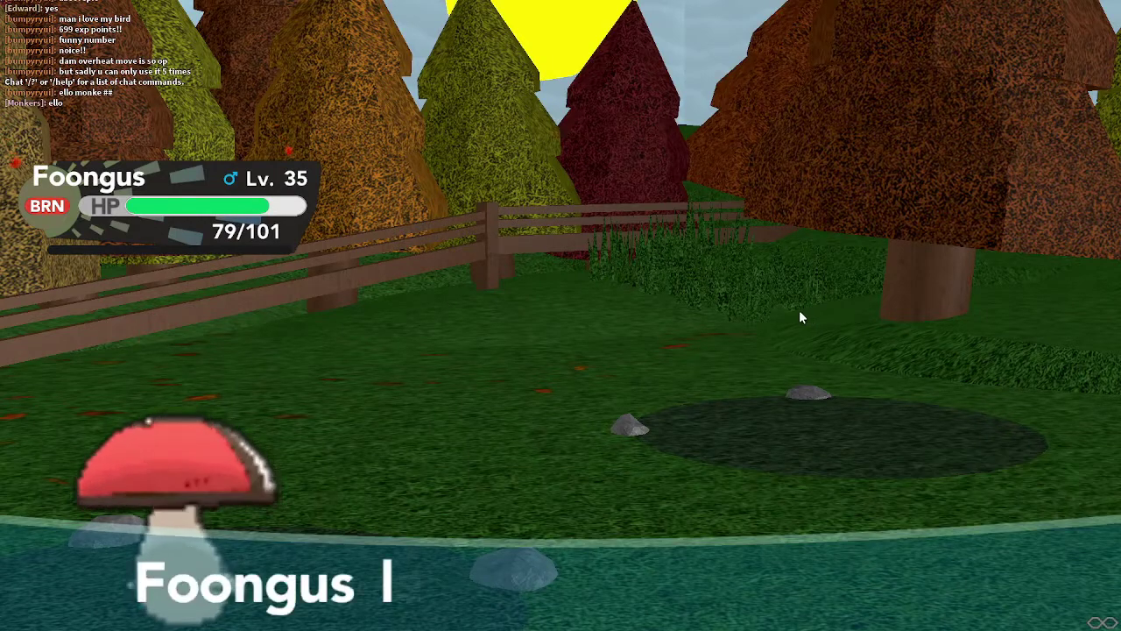
click(794, 311)
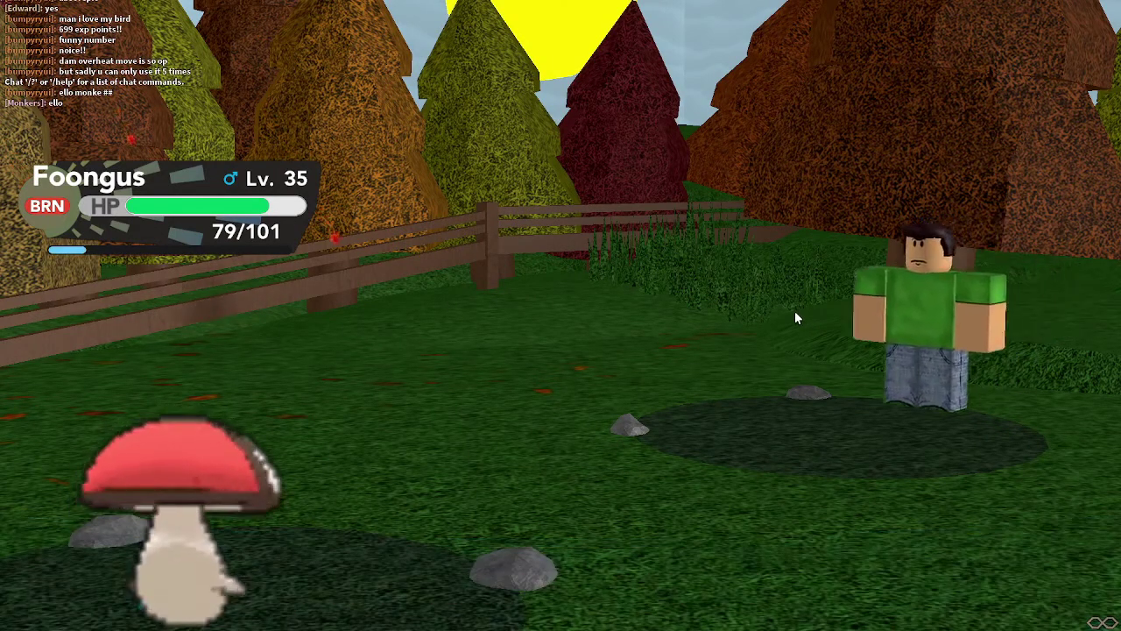
click(743, 114)
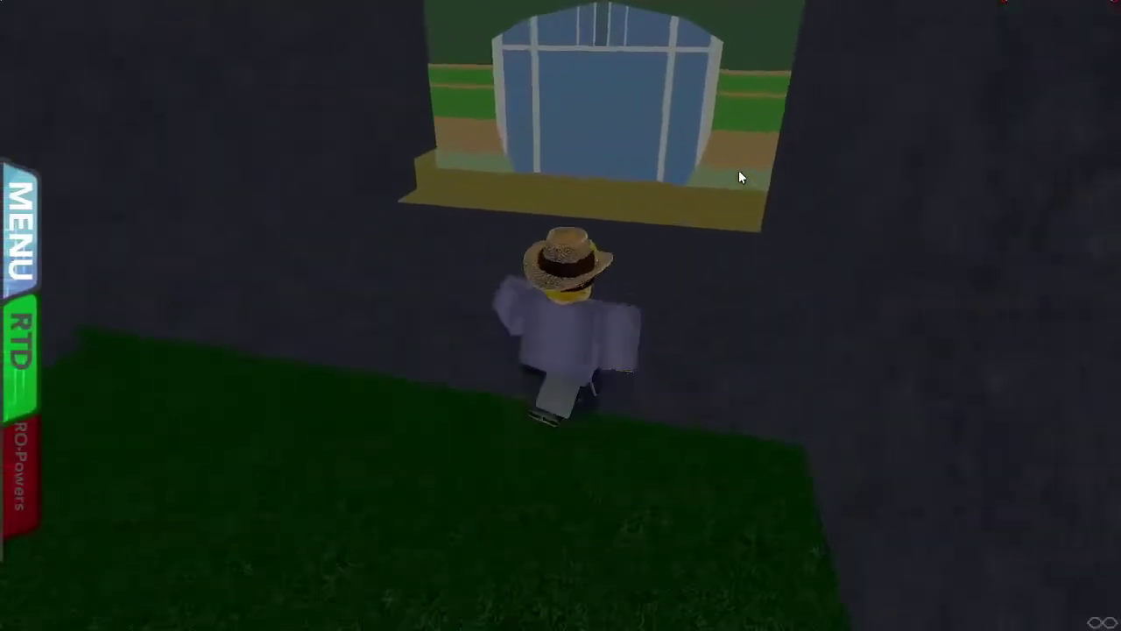
Walk forward to the blue glass doors at the building entrance.
key(w)
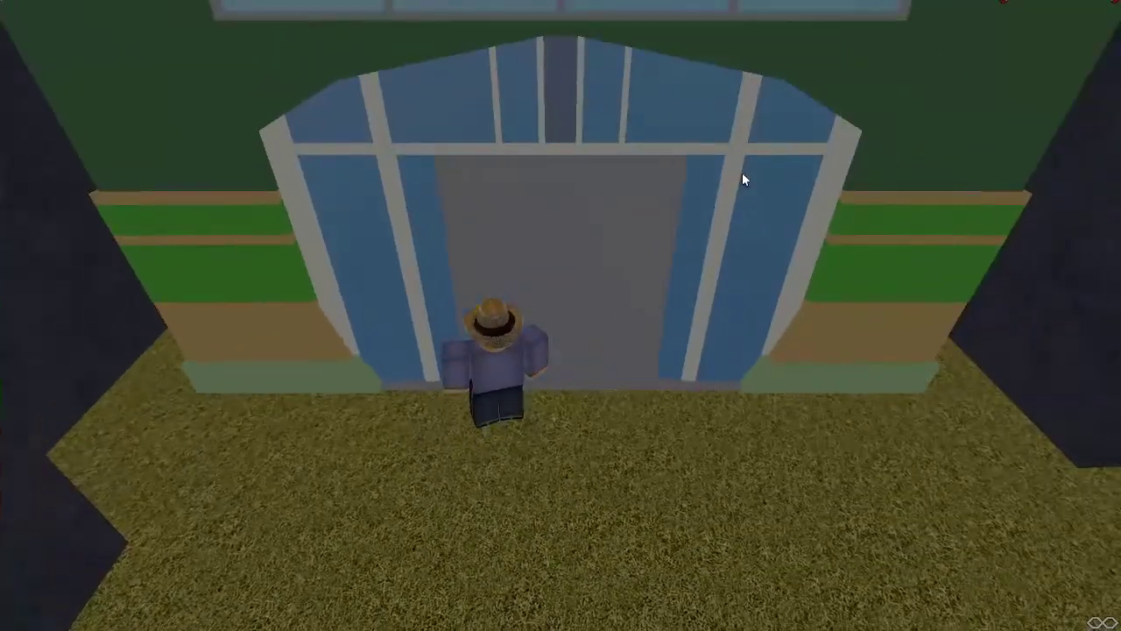